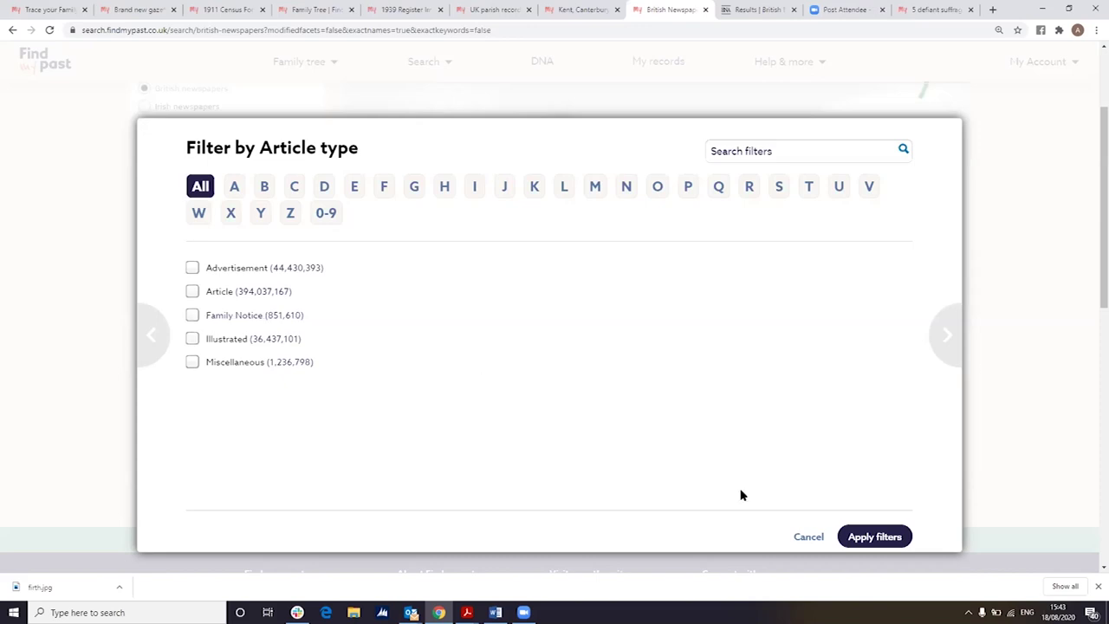
- Dismiss the article type filter without applying it and search the newspaper filter list for "chester"
left_click(807, 537)
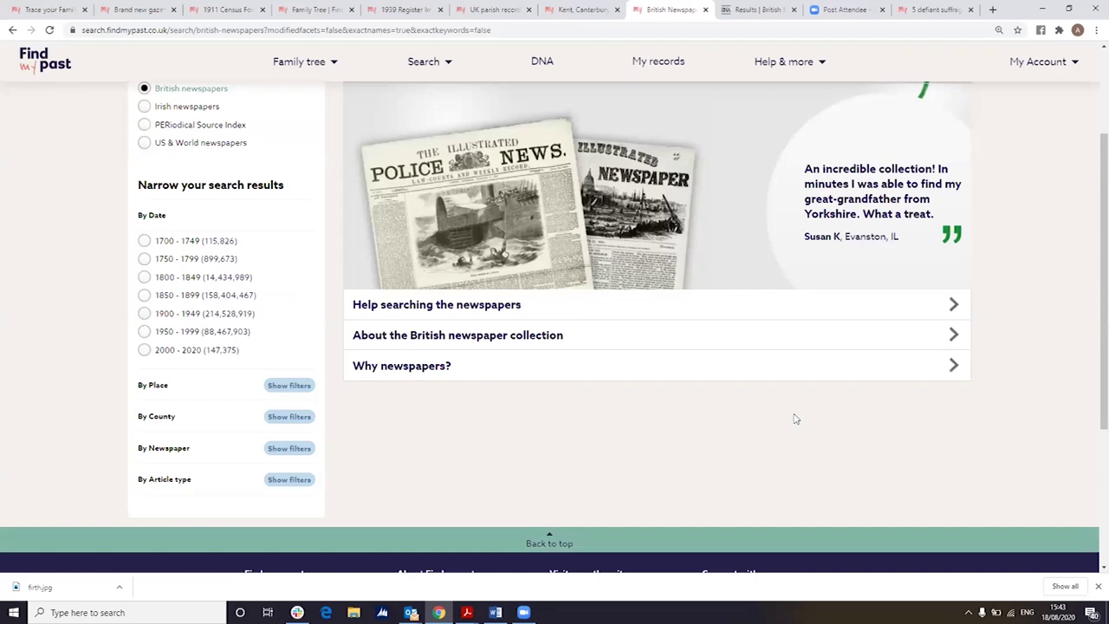
left_click(290, 449)
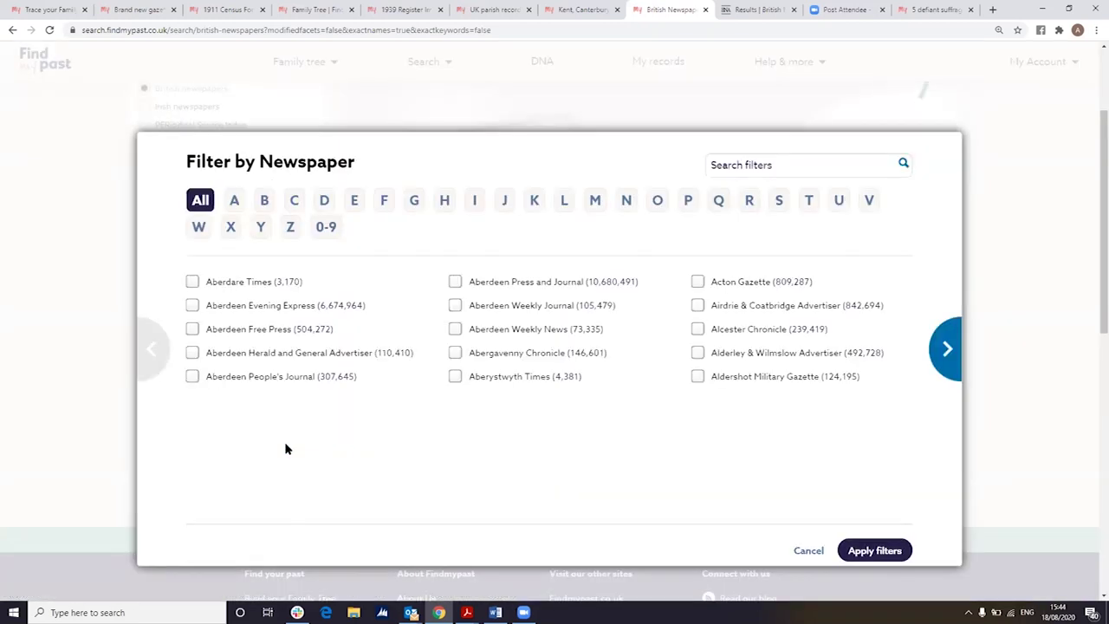
left_click(747, 167)
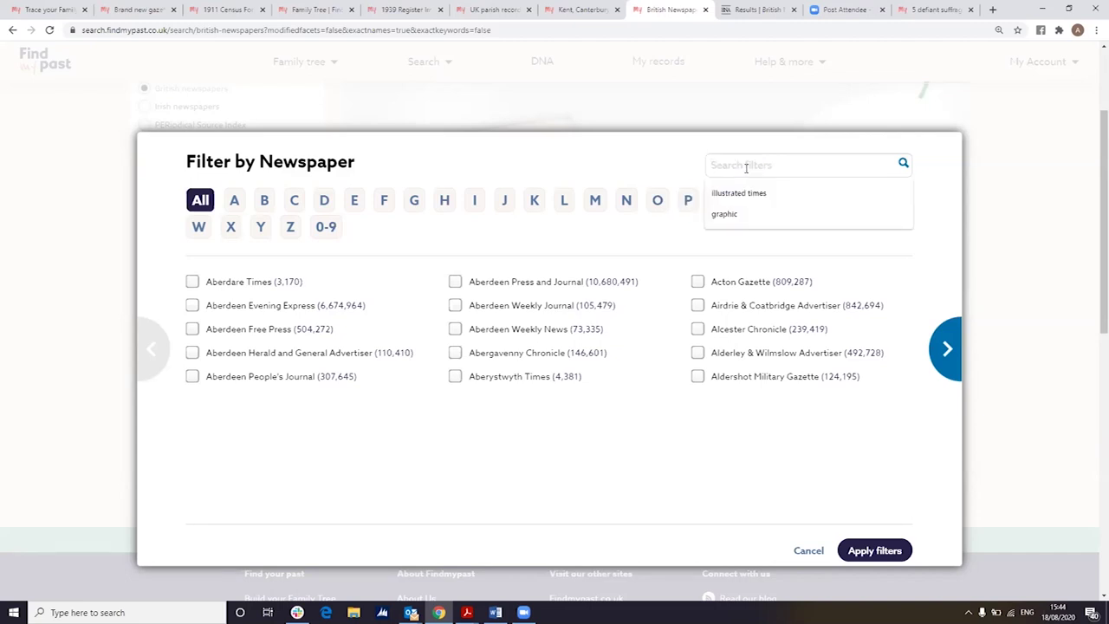
type("chester")
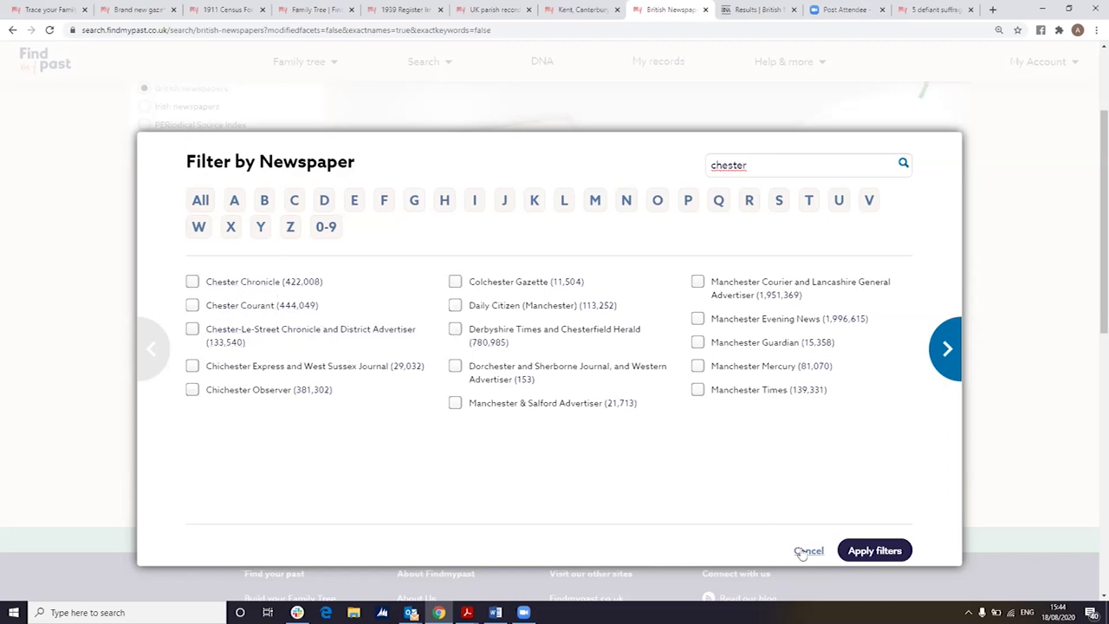
- Search the newspaper filters for "illustrated" instead and apply the Illustrated Police News filter
left_click_drag(750, 165, 644, 159)
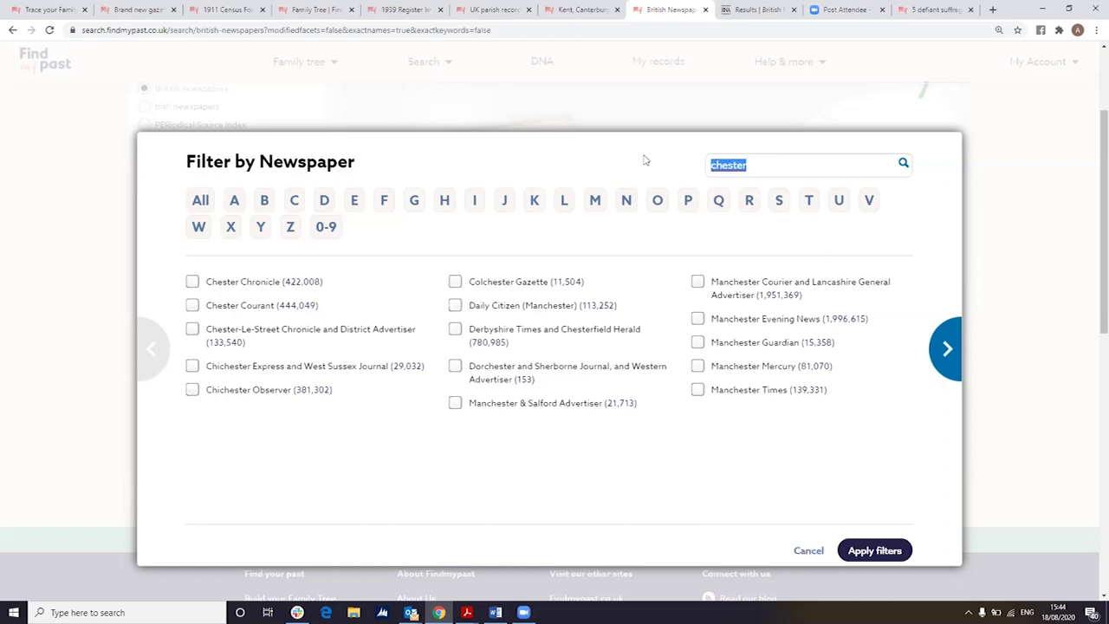
type("illust")
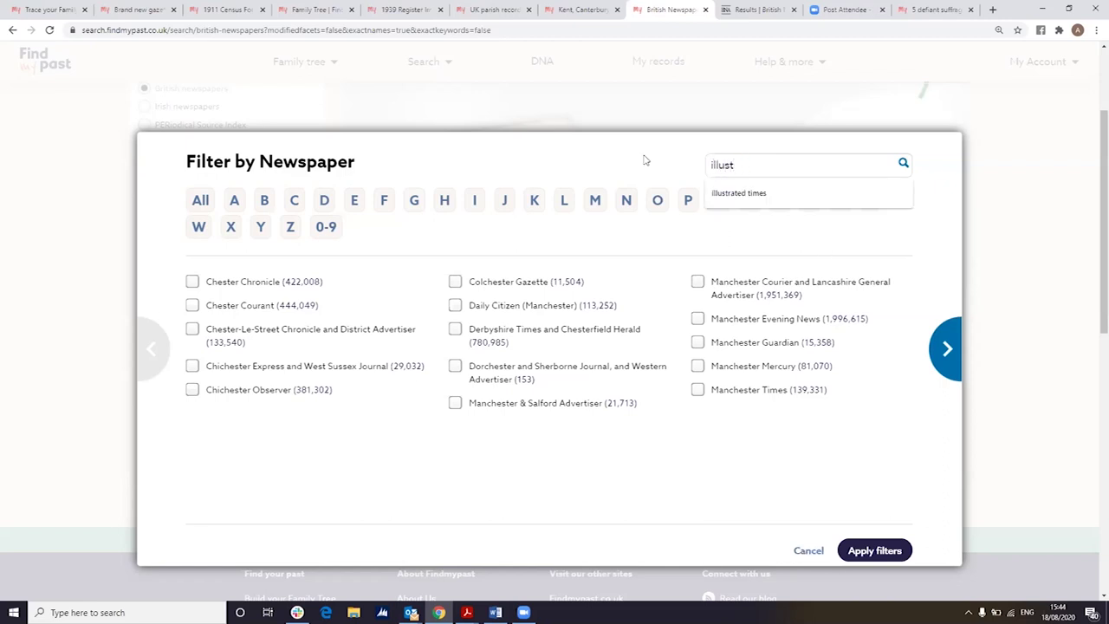
type("rated")
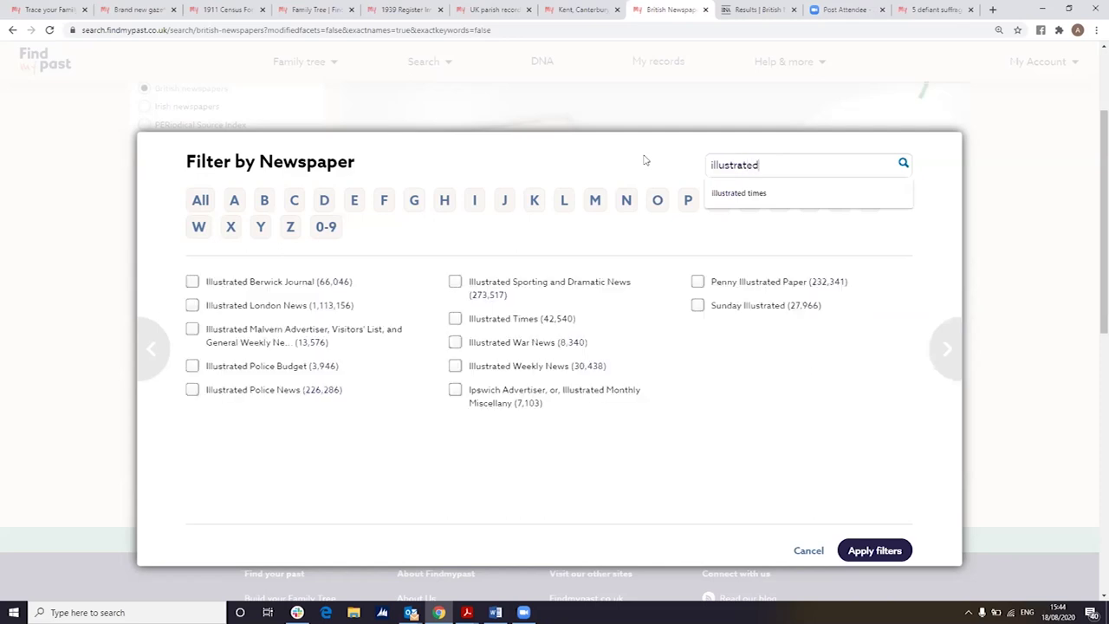
left_click(192, 390)
left_click(873, 555)
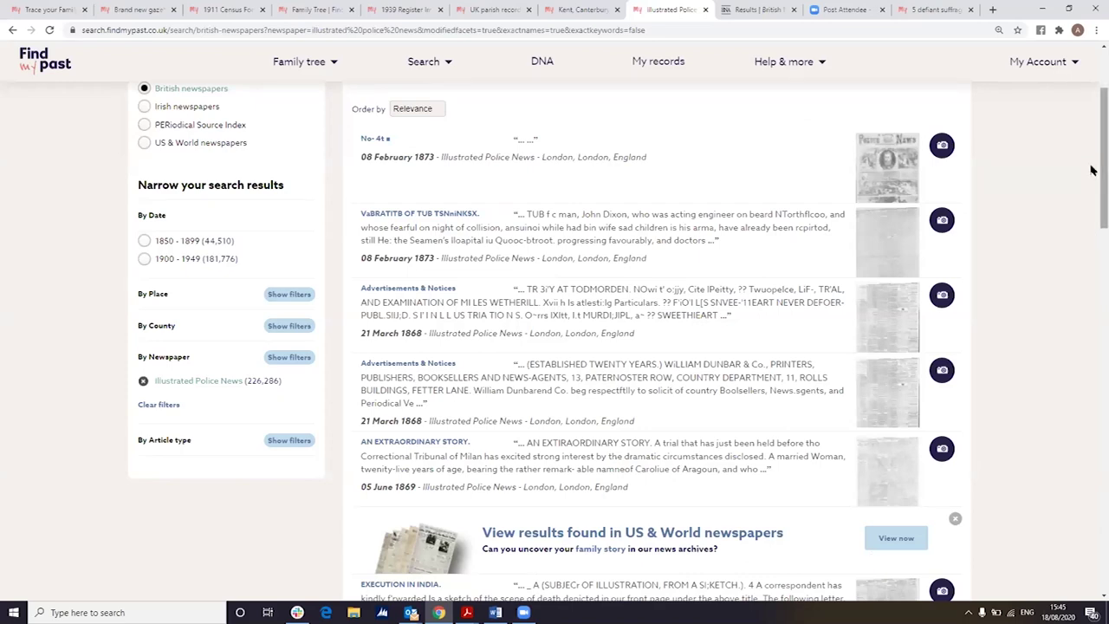
- Narrow the Illustrated Police News results to the Illustrated article type
scroll(1092, 223, "down", 2)
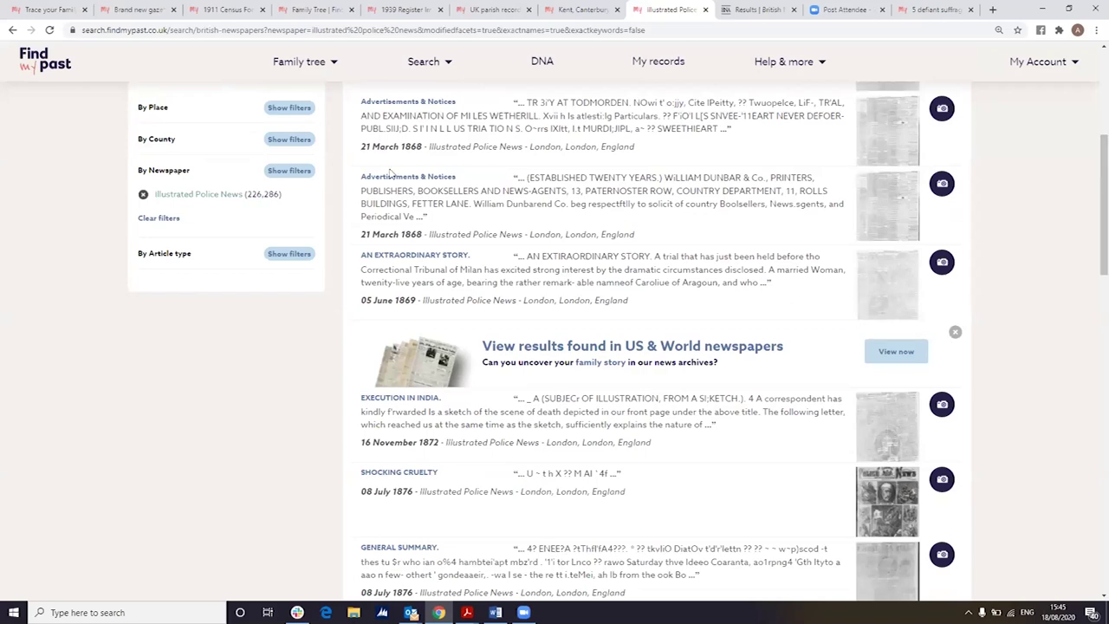
left_click(287, 257)
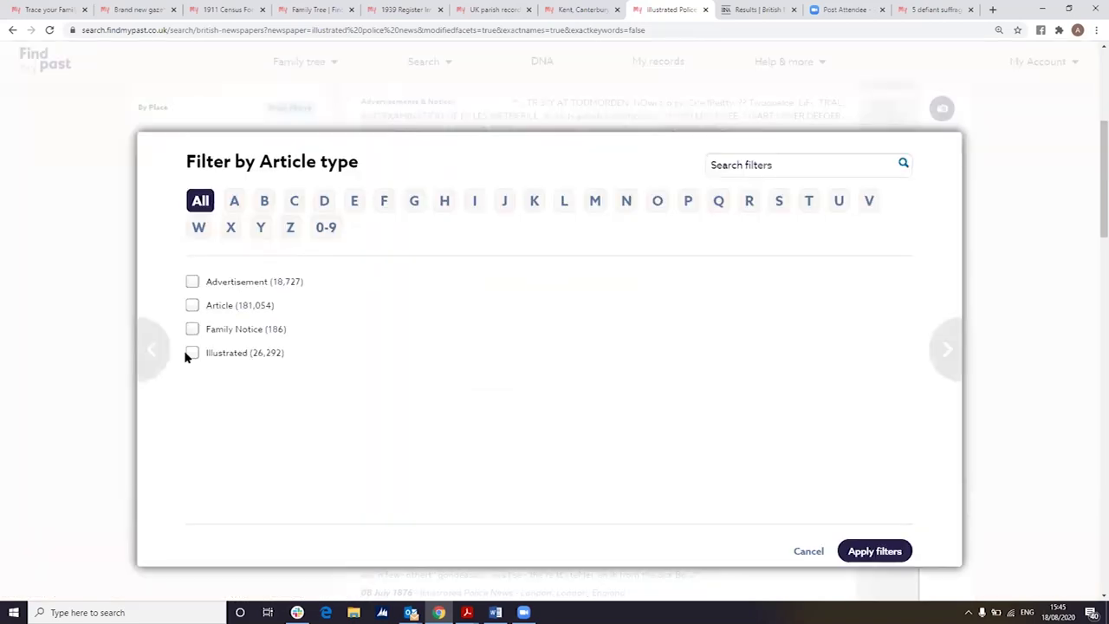
left_click(192, 353)
left_click(875, 551)
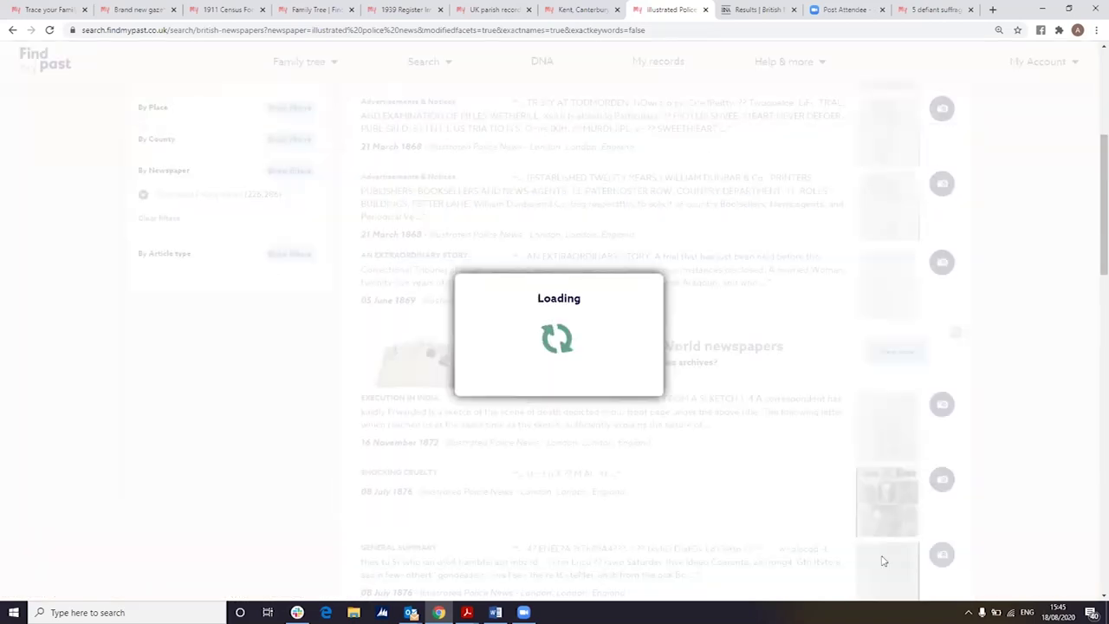
- Browse the illustrated results and open the page image for "Duel with Tea Cups" from 18 September 1880
scroll(1092, 272, "up", 3)
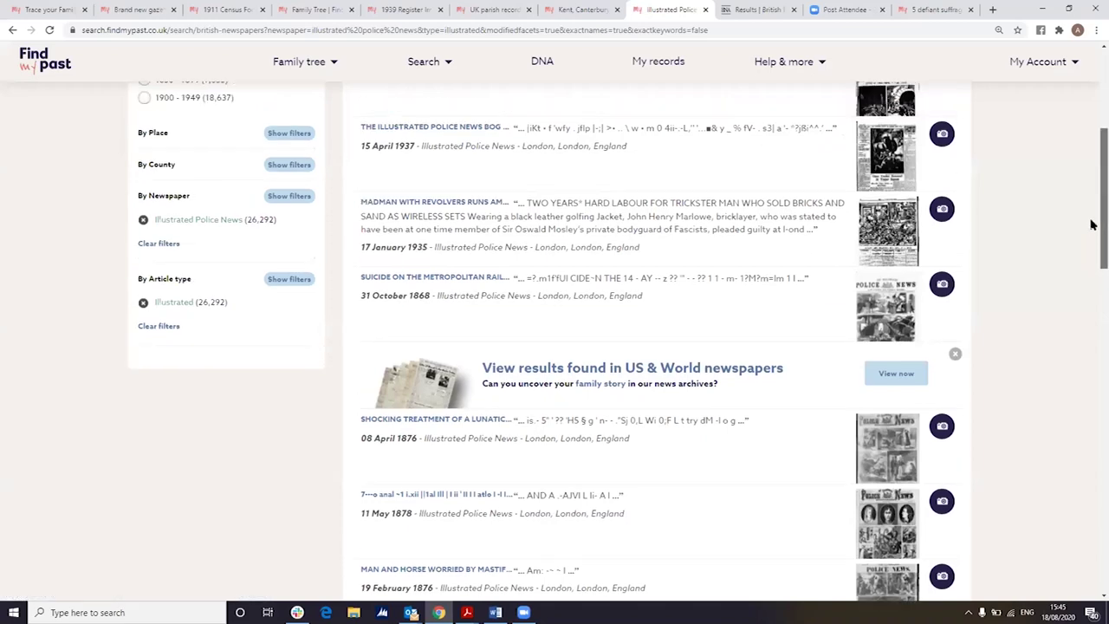
scroll(1091, 272, "down", 6)
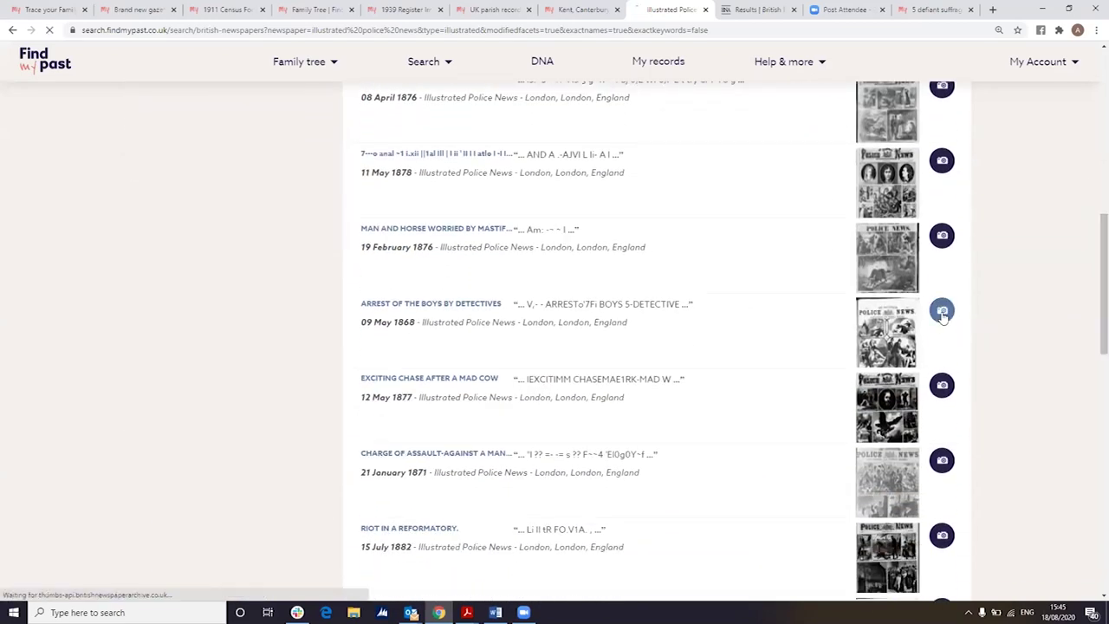
scroll(942, 338, "up", 5)
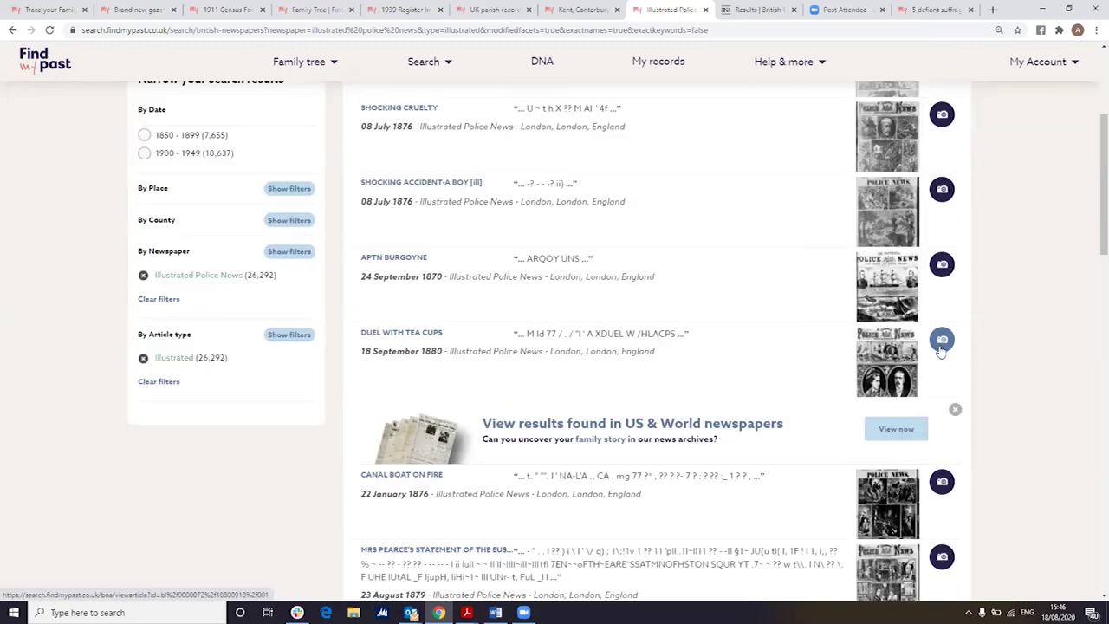
scroll(1094, 252, "down", 1)
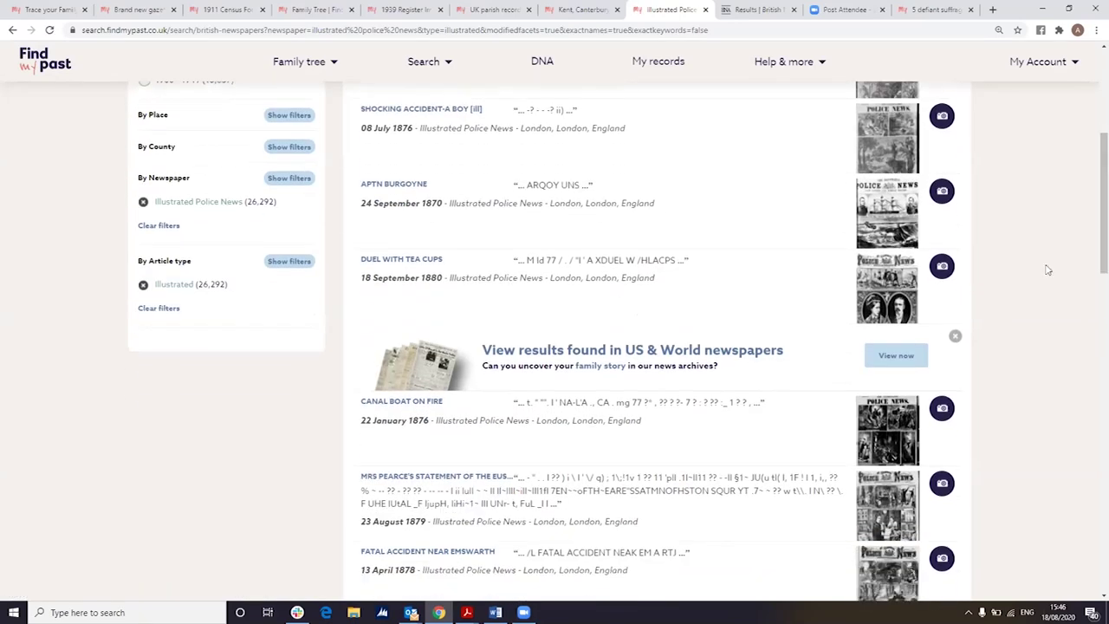
left_click(942, 267)
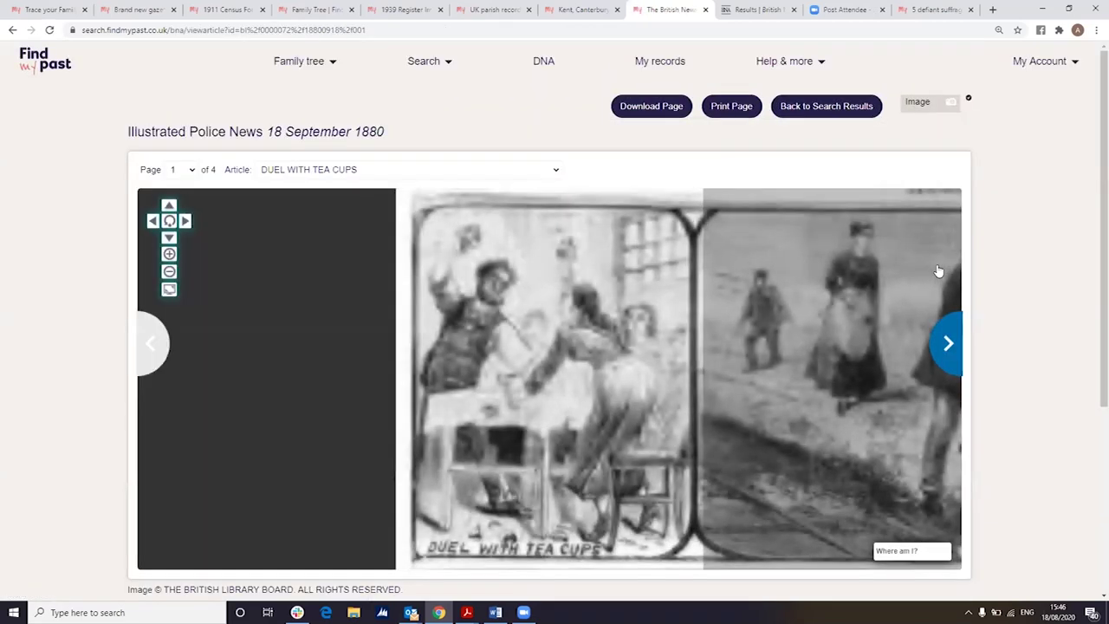
- Zoom out from the highlighted article, centre the newspaper's front page and show the image in full-screen view
left_click(170, 272)
left_click(170, 273)
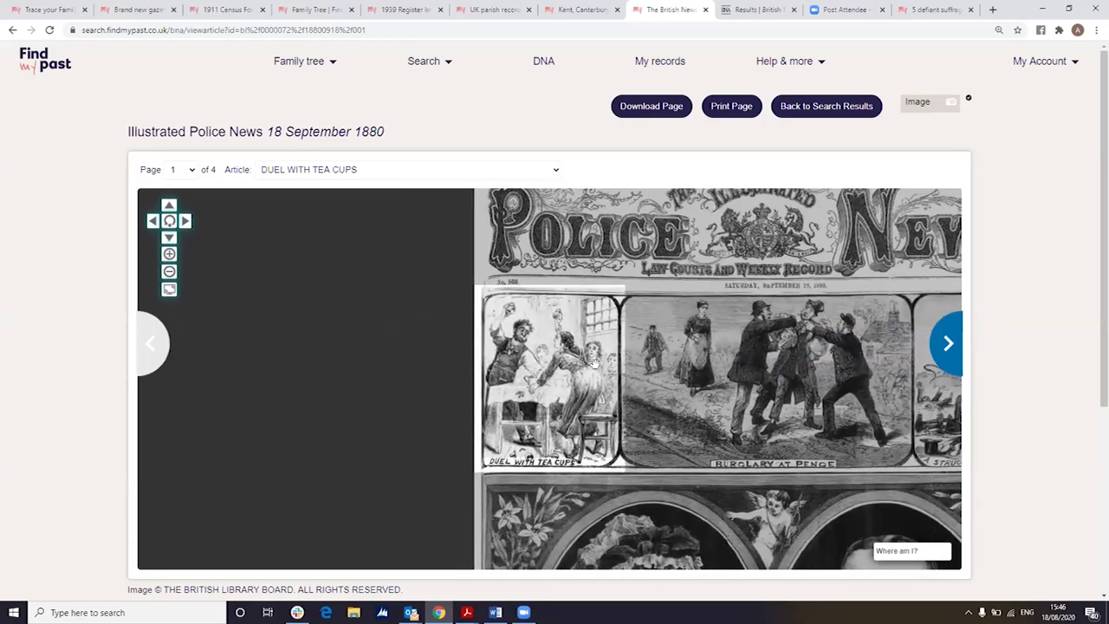
left_click_drag(729, 368, 595, 364)
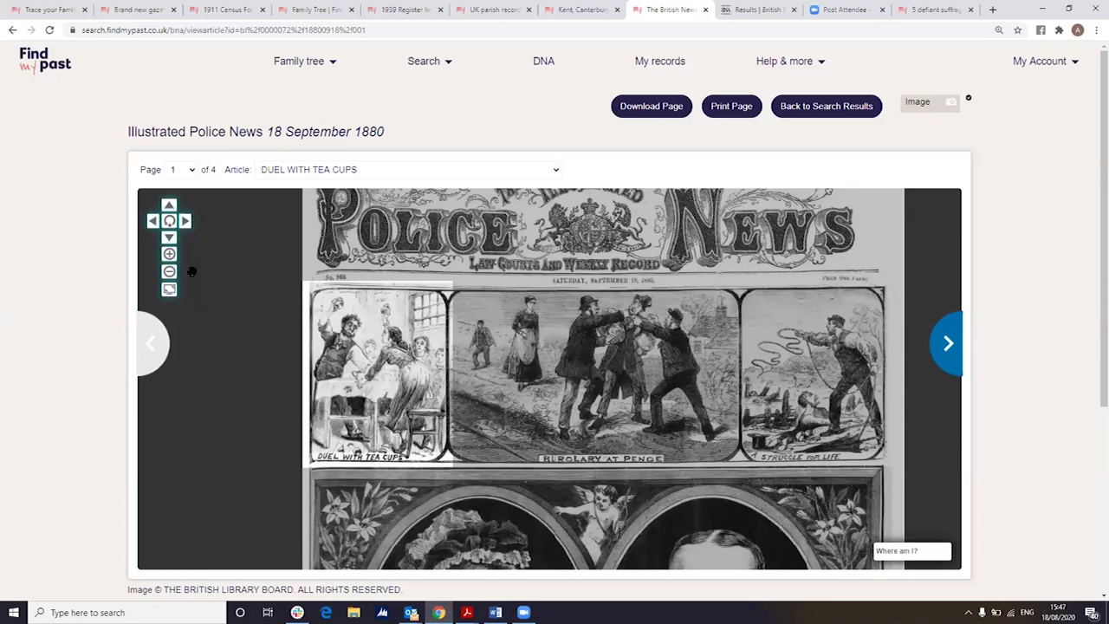
left_click(169, 288)
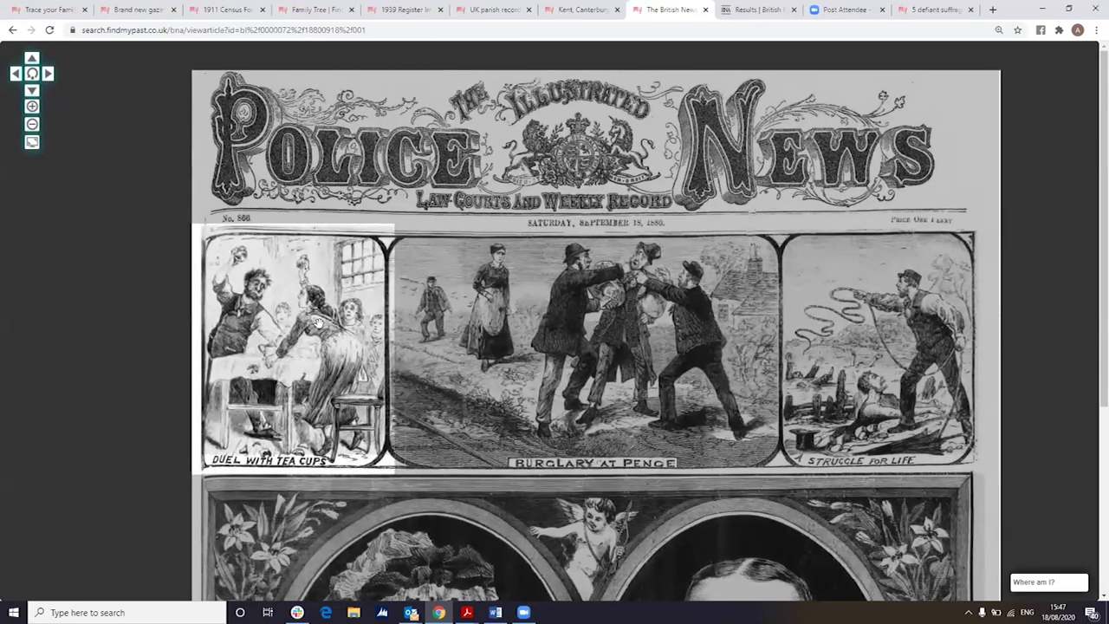
- Examine the upper row of front-page illustrations up close, from "Duel with Tea Cups" across to "A Struggle for Life"
scroll(319, 323, "up", 3)
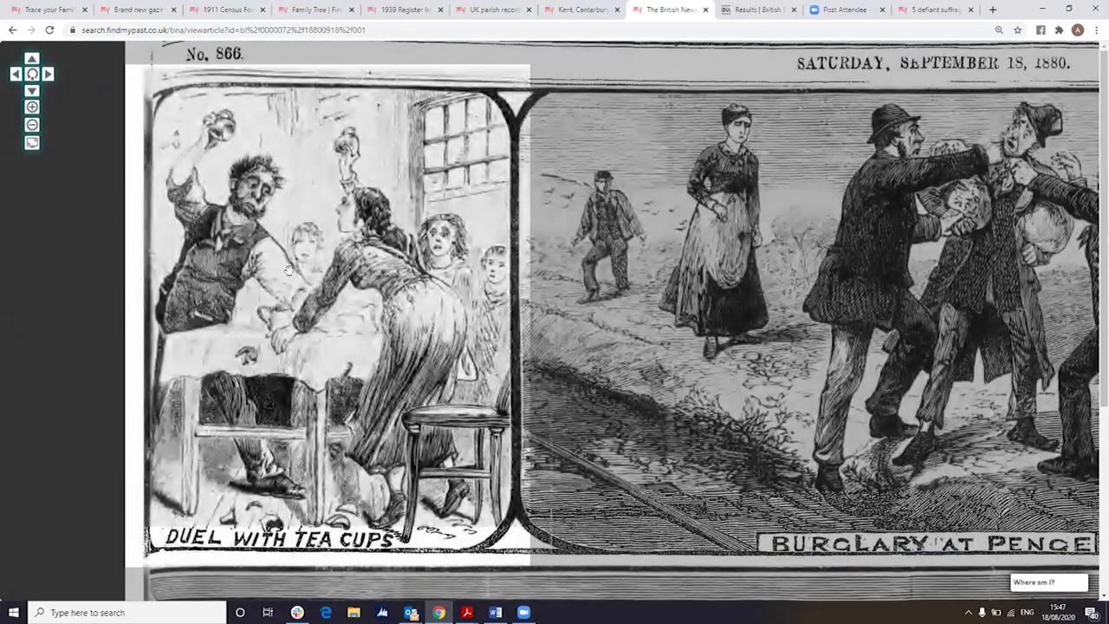
key("Right")
key("Right")
key("Right")
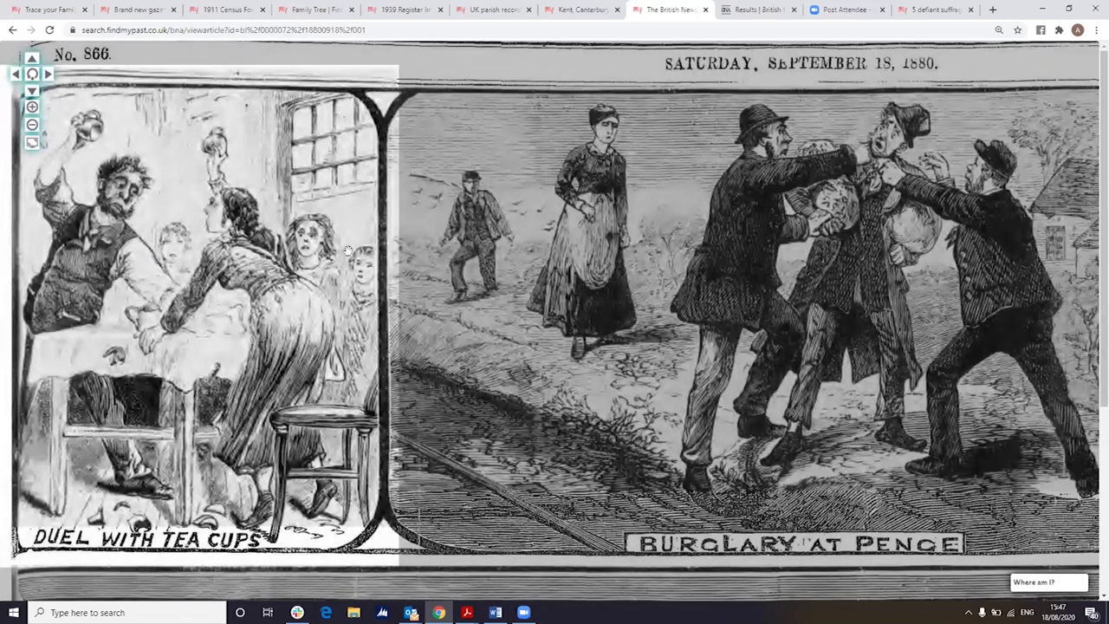
key("Right")
key("Right")
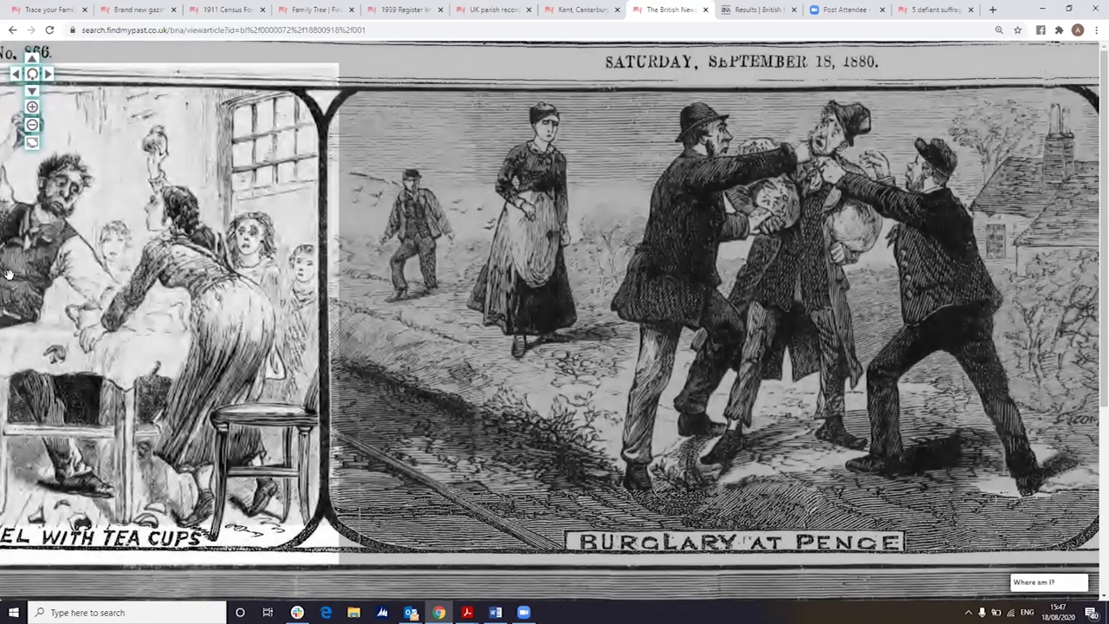
key("Right")
key("Right")
key("Right")
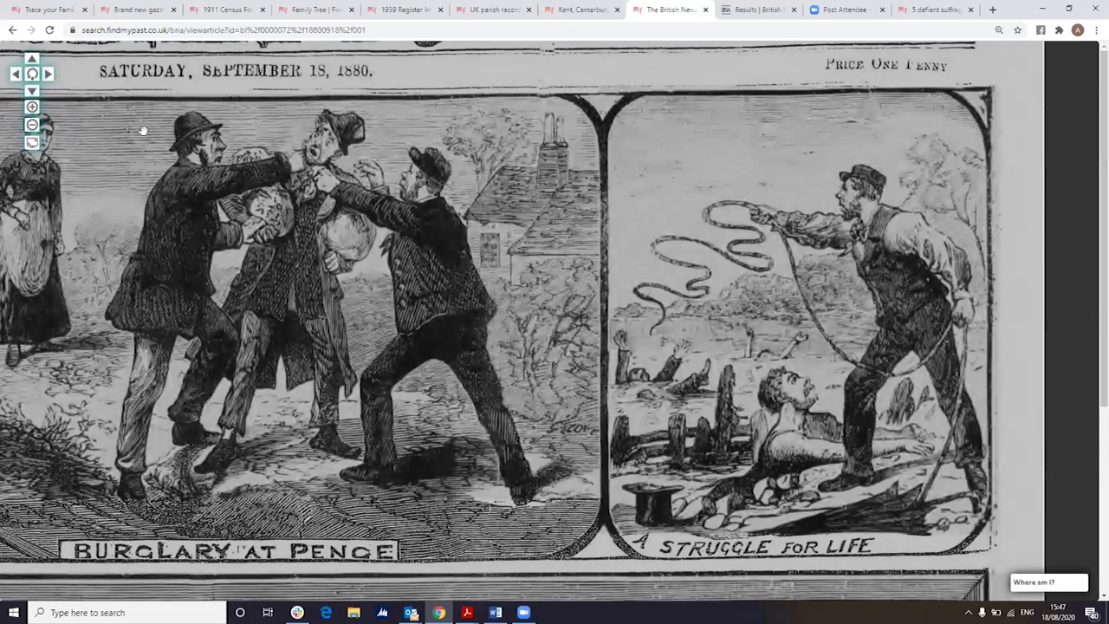
- Examine the two oval portraits and the pair of illustrations beneath them at the foot of the front page
key("Down")
key("Down")
key("Down")
key("Down")
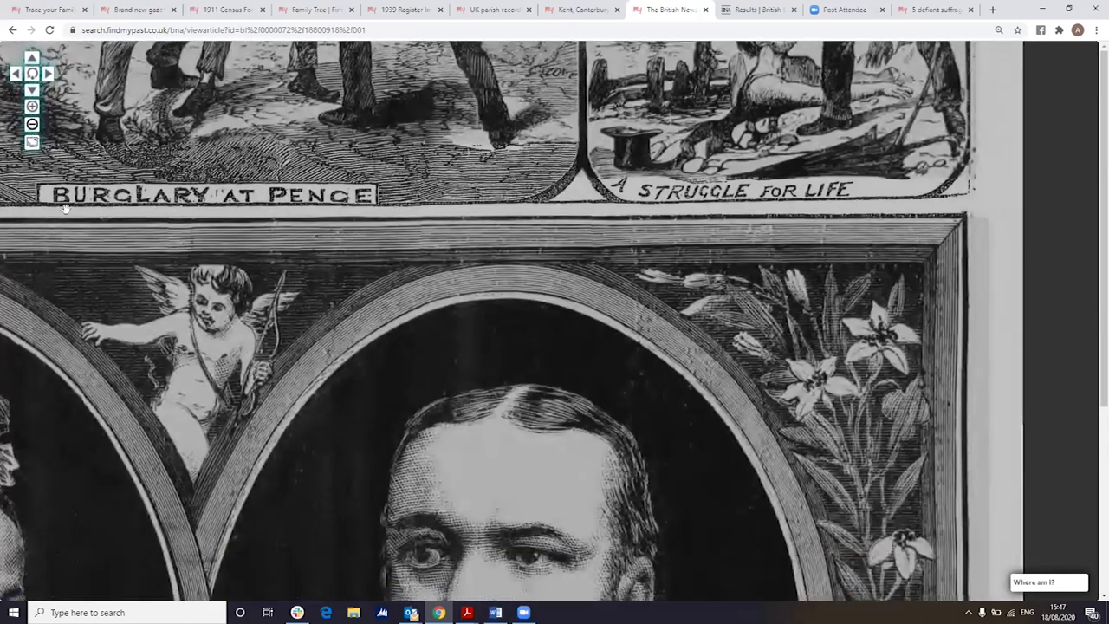
key("minus")
key("minus")
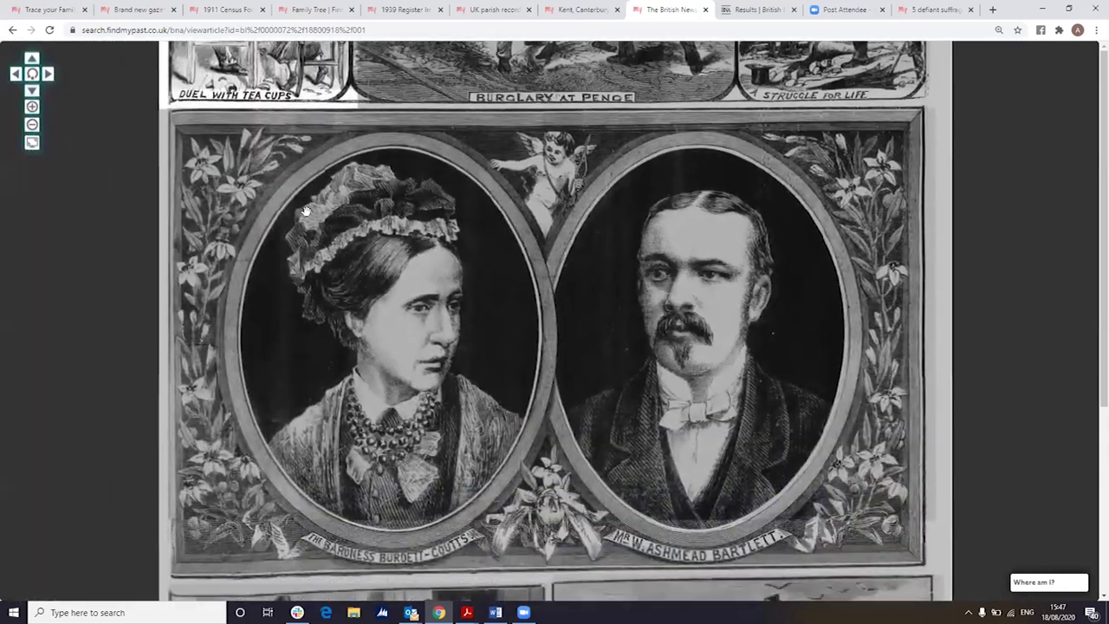
left_click_drag(305, 210, 308, 147)
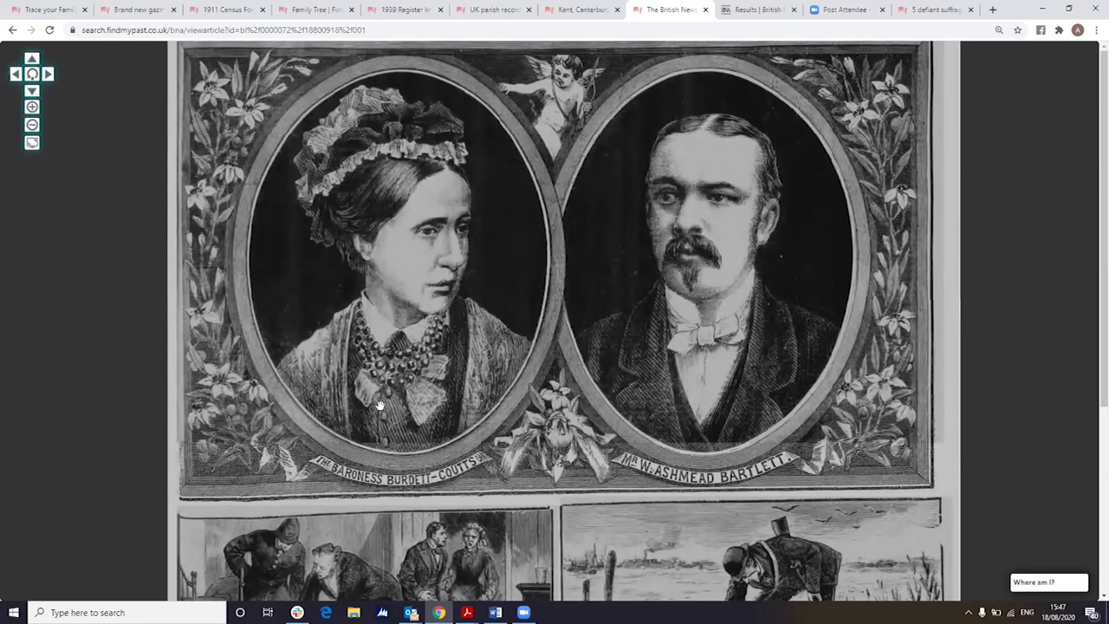
scroll(388, 356, "down", 3)
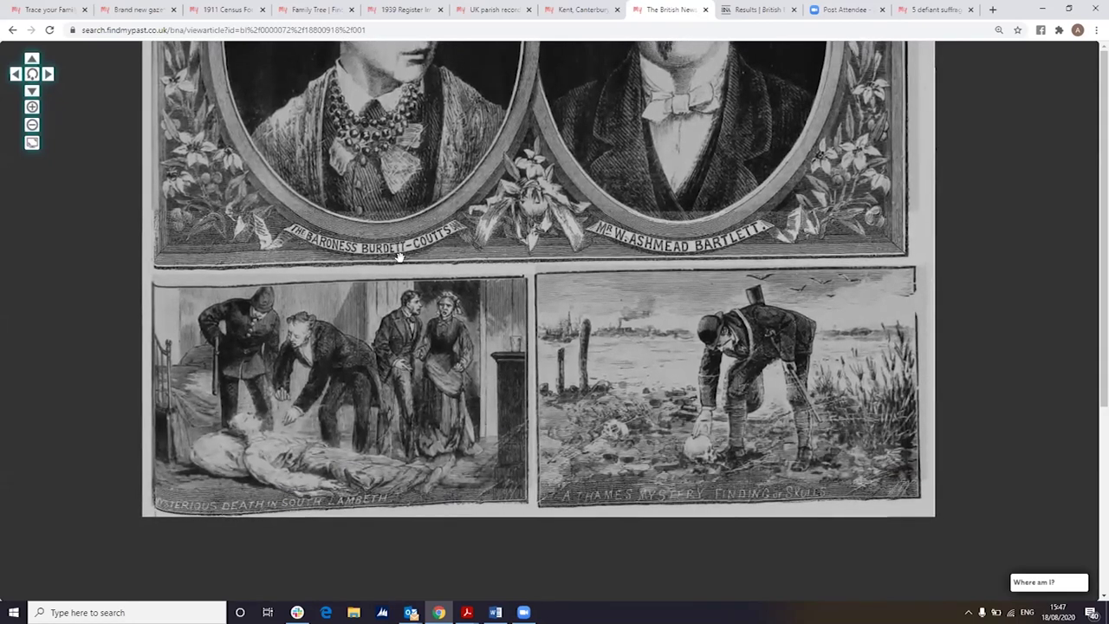
- Return to the newspaper search results and remove the Illustrated Police News filter
left_click(12, 31)
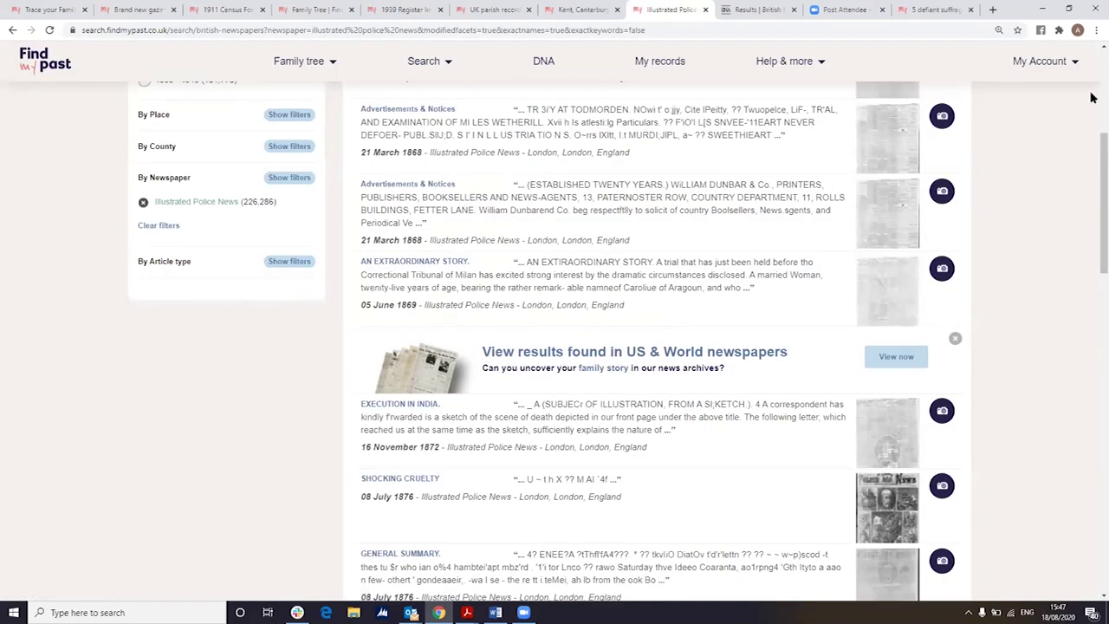
scroll(1094, 98, "up", 4)
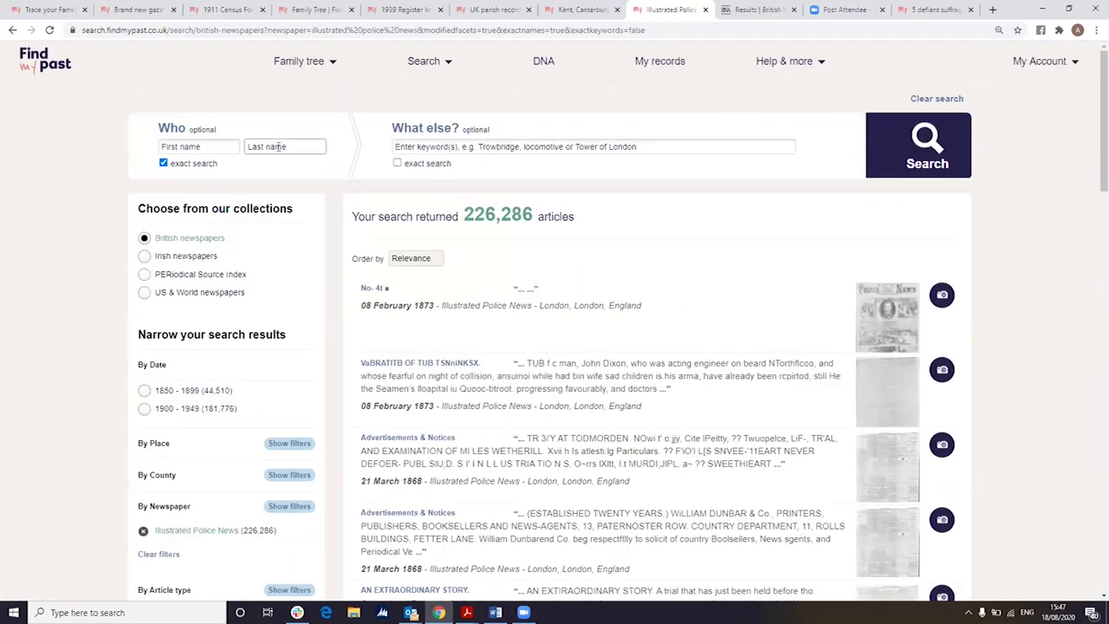
left_click(142, 532)
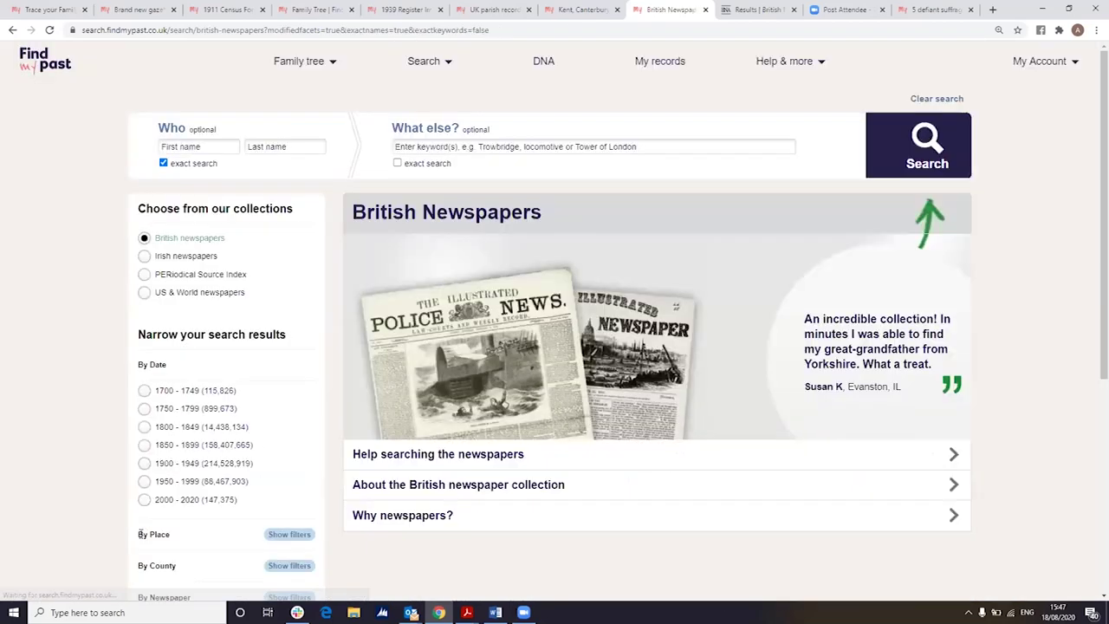
- Narrow the British newspapers by date to 1900–1949, the 1910–1919 decade and the year 1916
scroll(1091, 292, "down", 2)
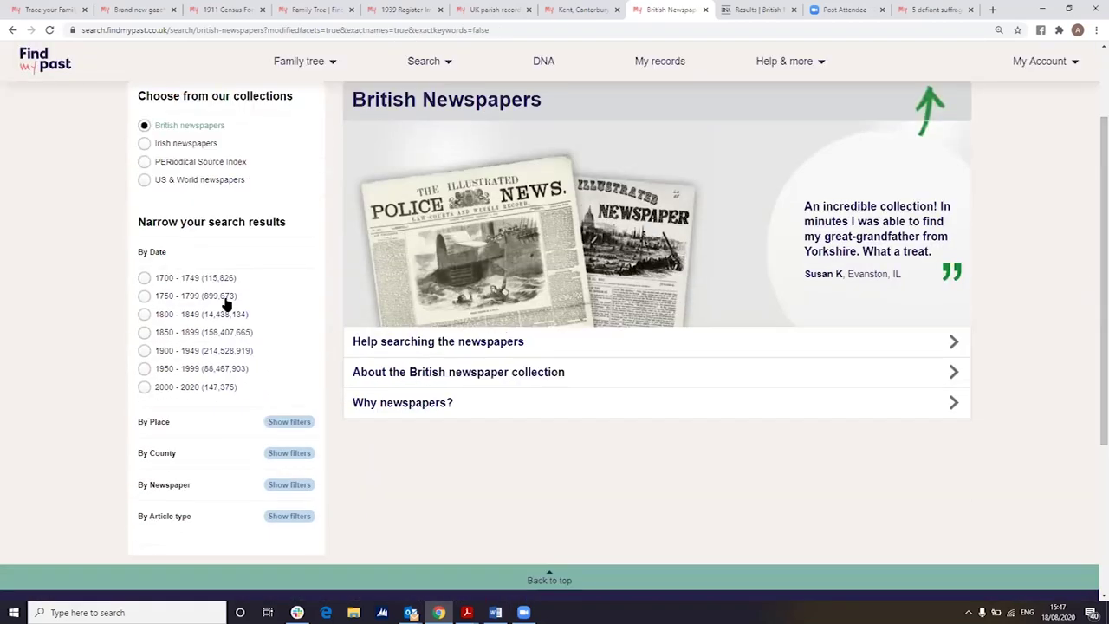
left_click(144, 350)
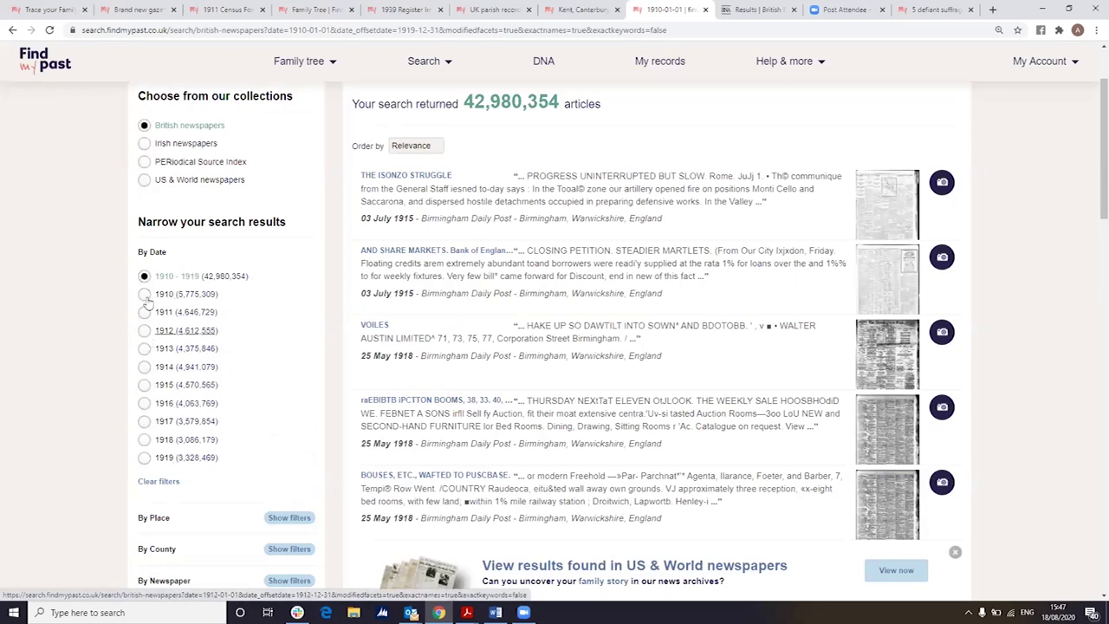
left_click(143, 392)
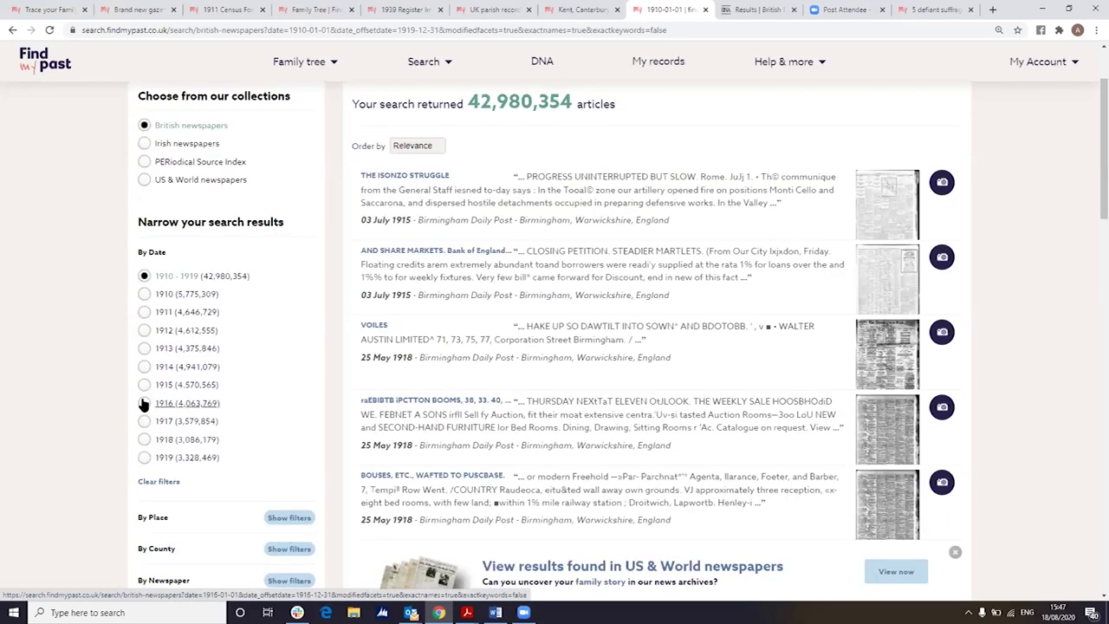
left_click(143, 406)
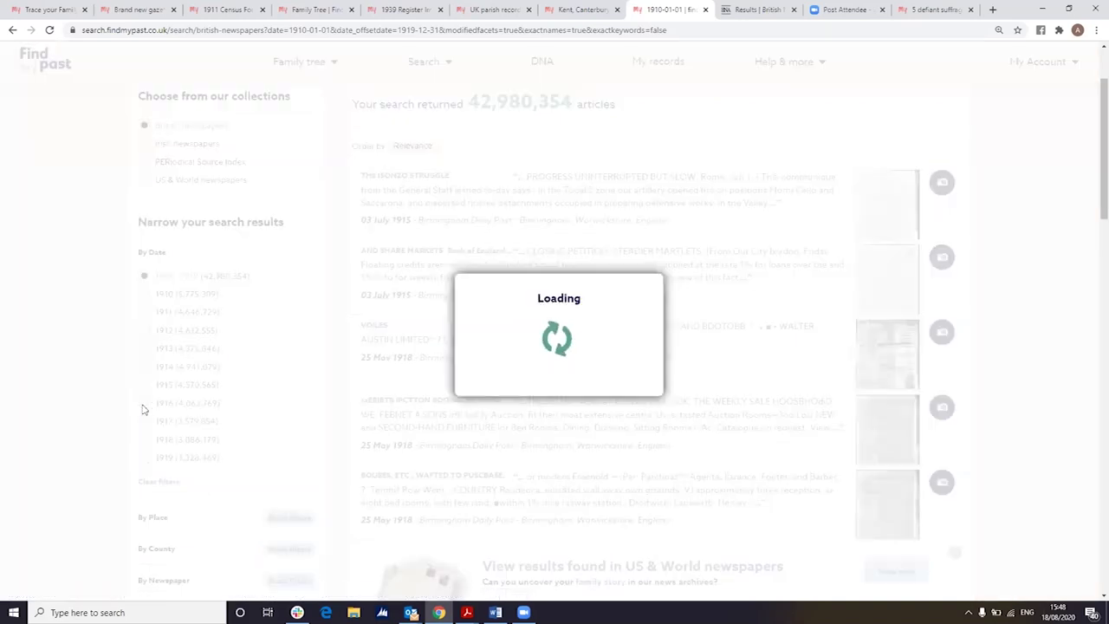
scroll(1092, 155, "up", 2)
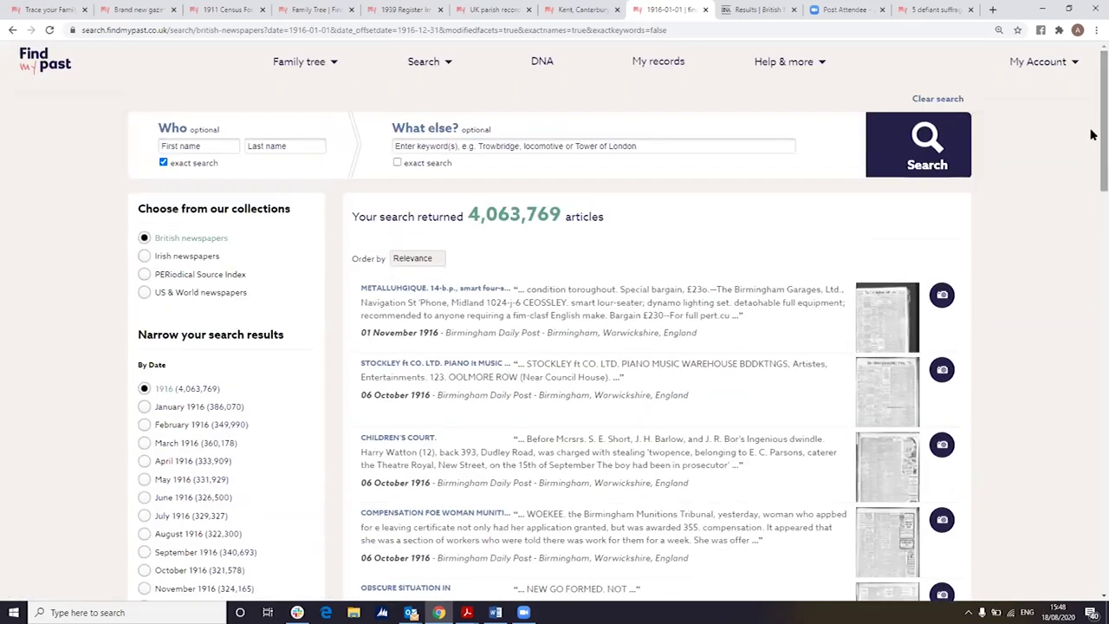
- Search the 1916 British newspapers for the keywords "in memoriam"
left_click(595, 147)
type("r")
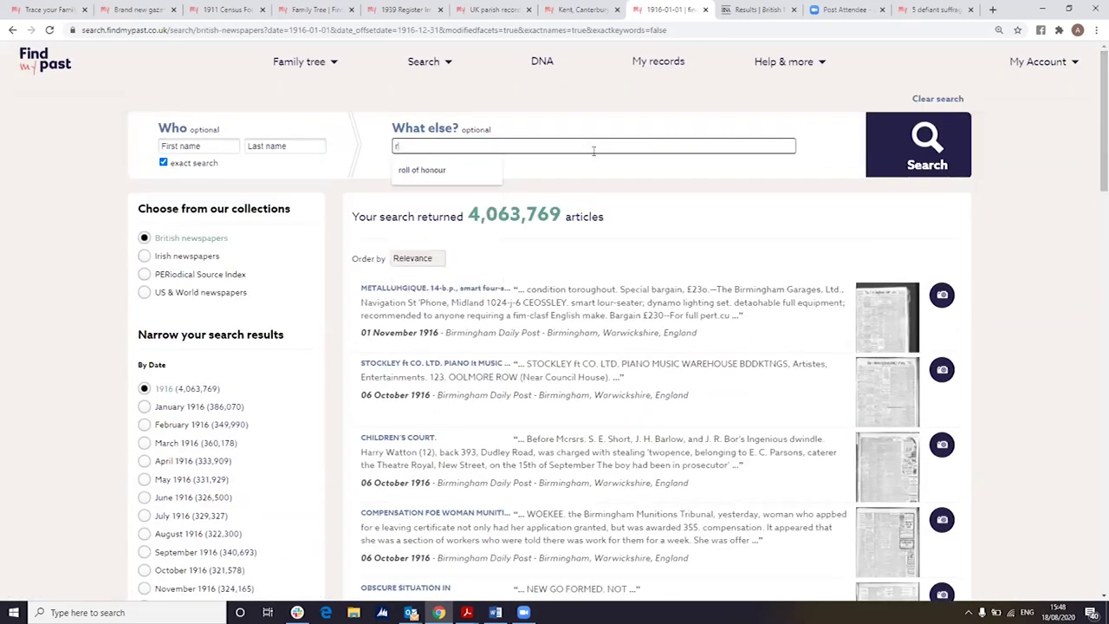
type("ol")
key("BackSpace")
key("BackSpace")
key("BackSpace")
type("in memo")
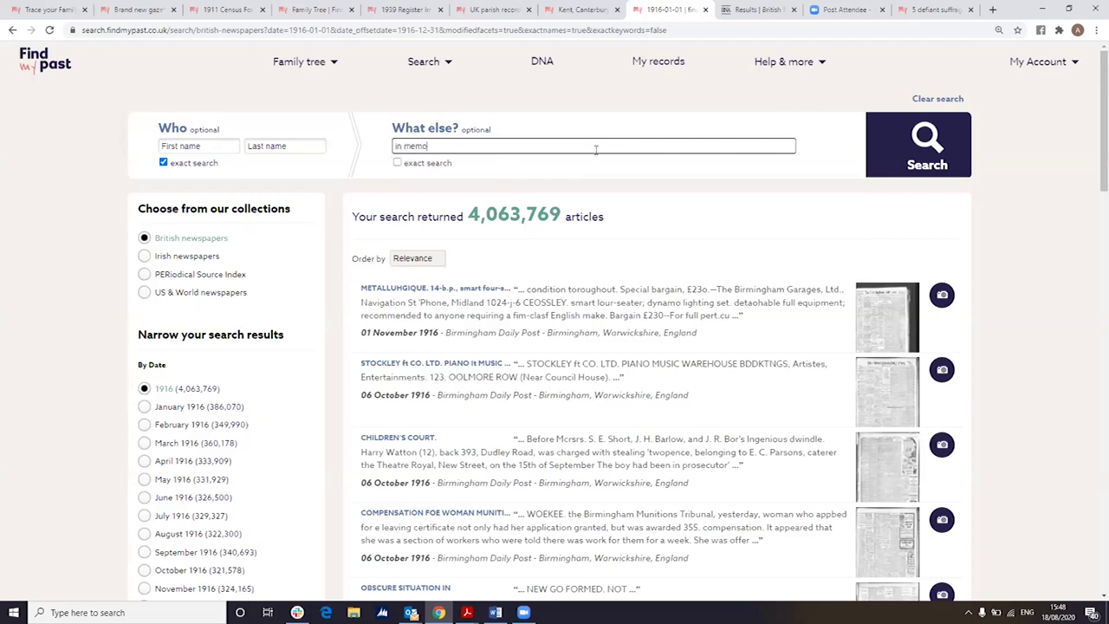
type("riam")
key("Return")
- Filter the "in memoriam" results to the Illustrated article type
scroll(253, 280, "down", 5)
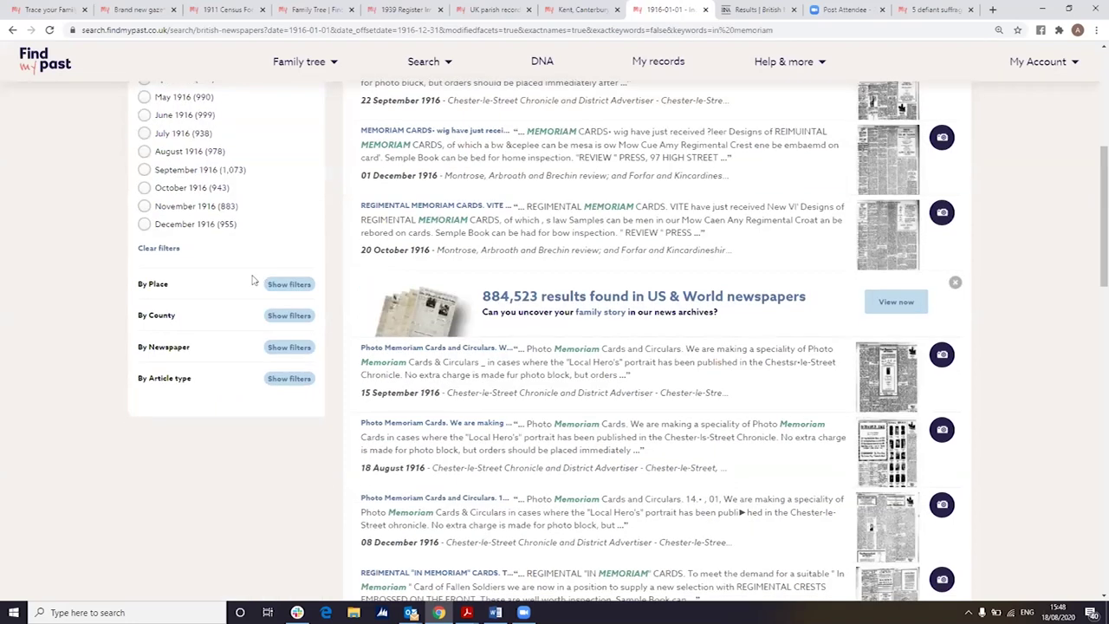
left_click(272, 384)
left_click(192, 354)
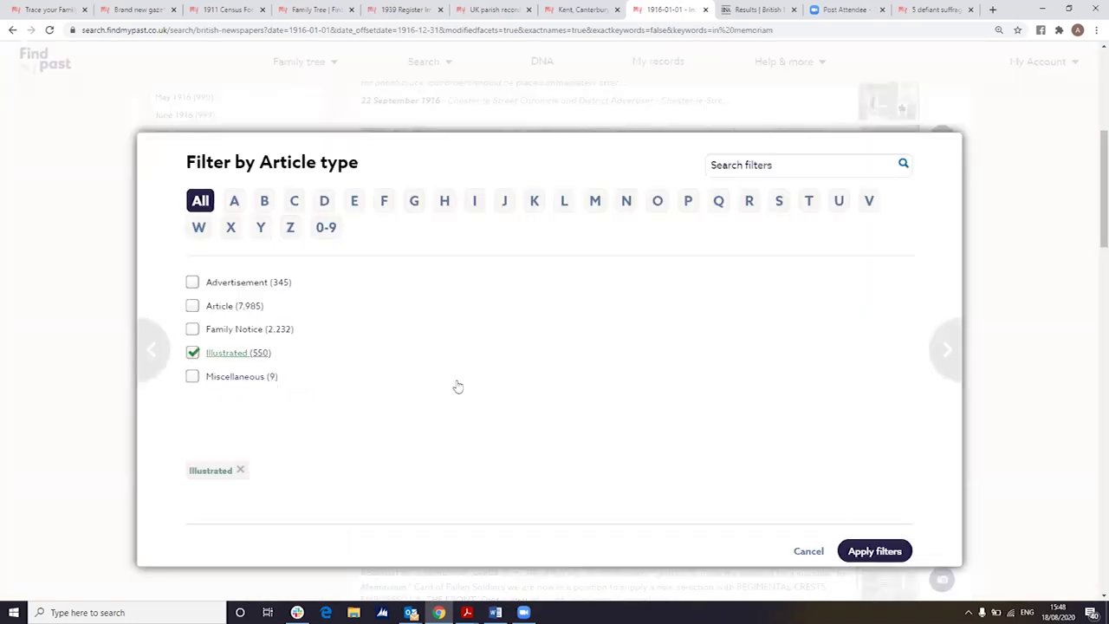
left_click(874, 551)
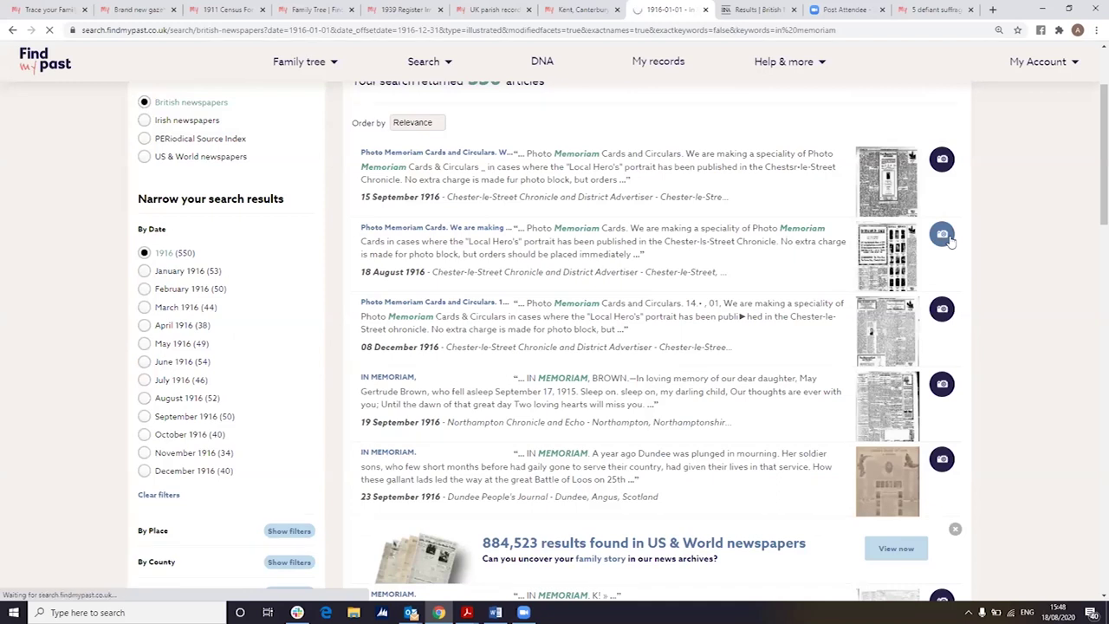
- Open the Chester-le-Street Chronicle page of 18 August 1916 and view the soldiers' portraits near the Photo Memoriam Cards advertisement
left_click(950, 240)
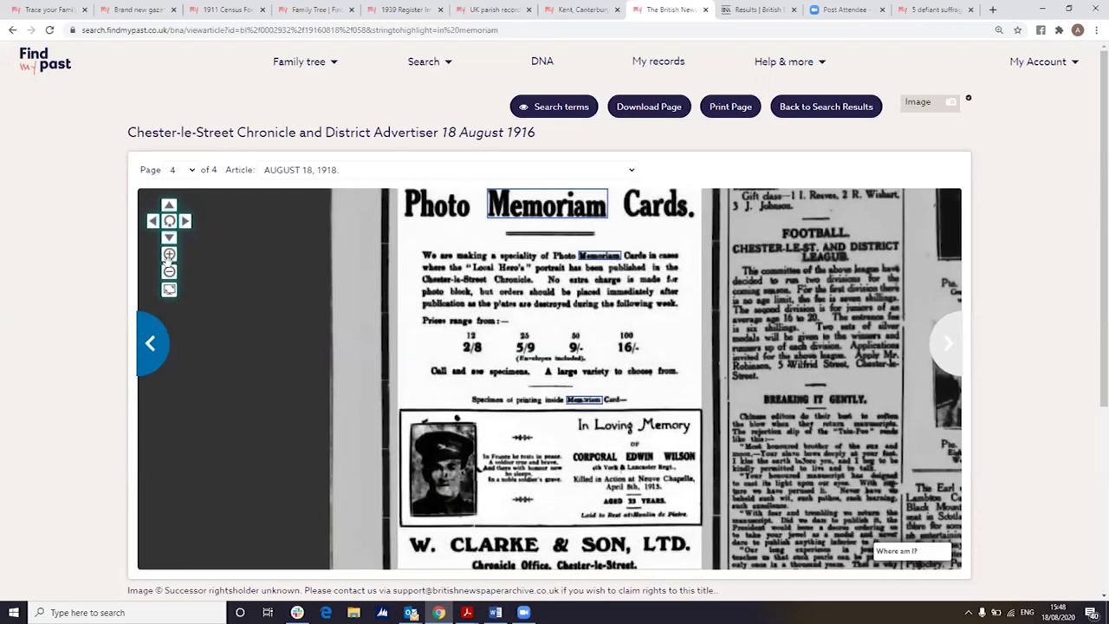
left_click(169, 272)
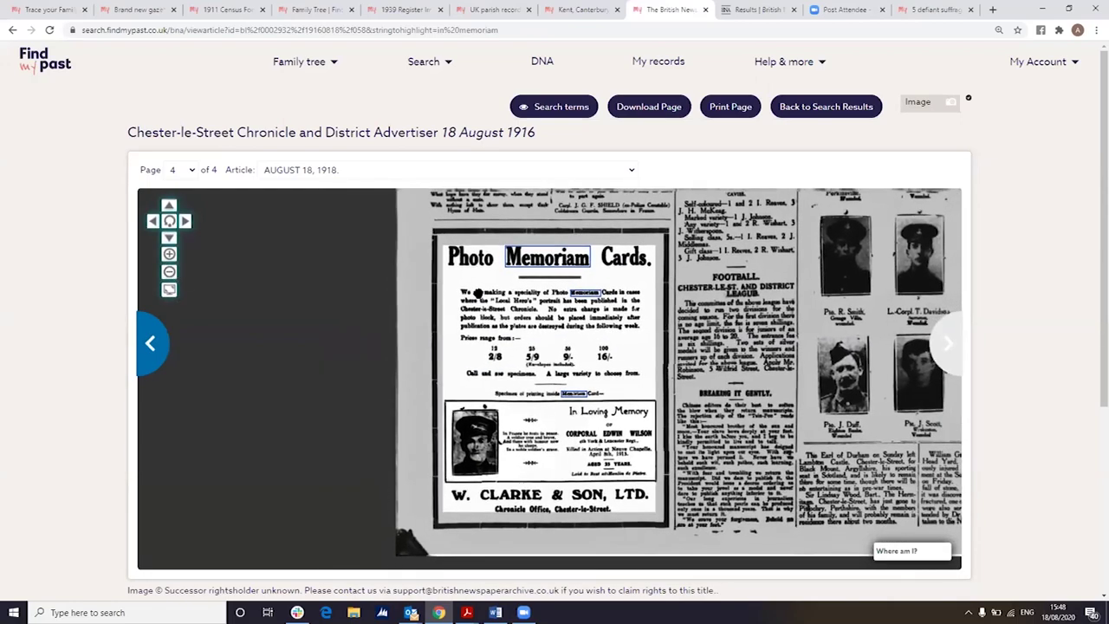
left_click_drag(493, 389, 399, 514)
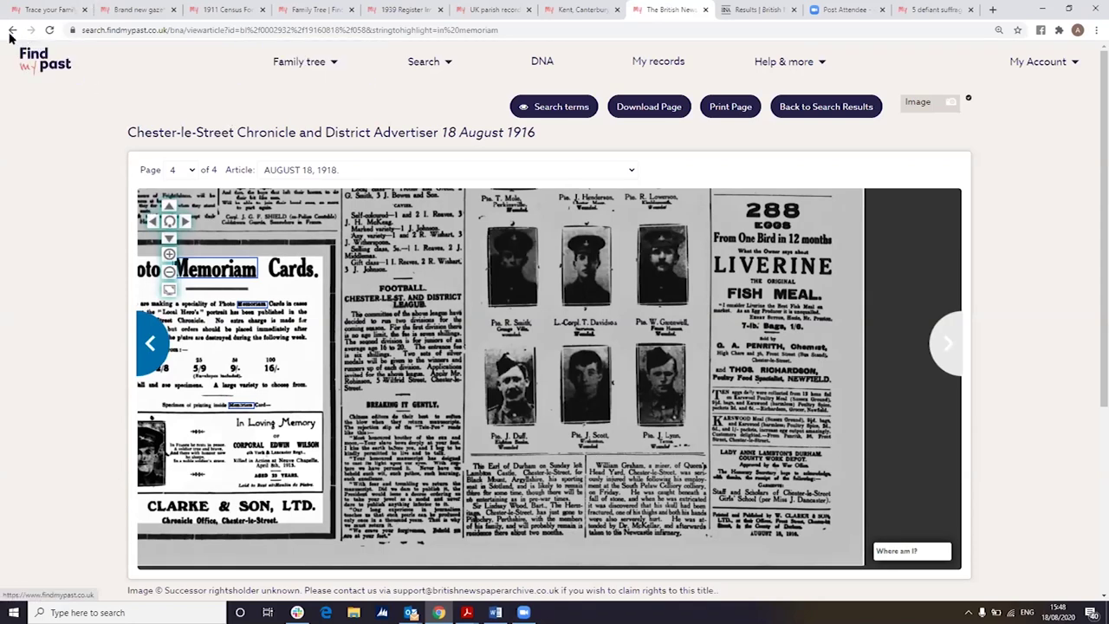
- Open the site's list of searchable record categories
left_click(440, 60)
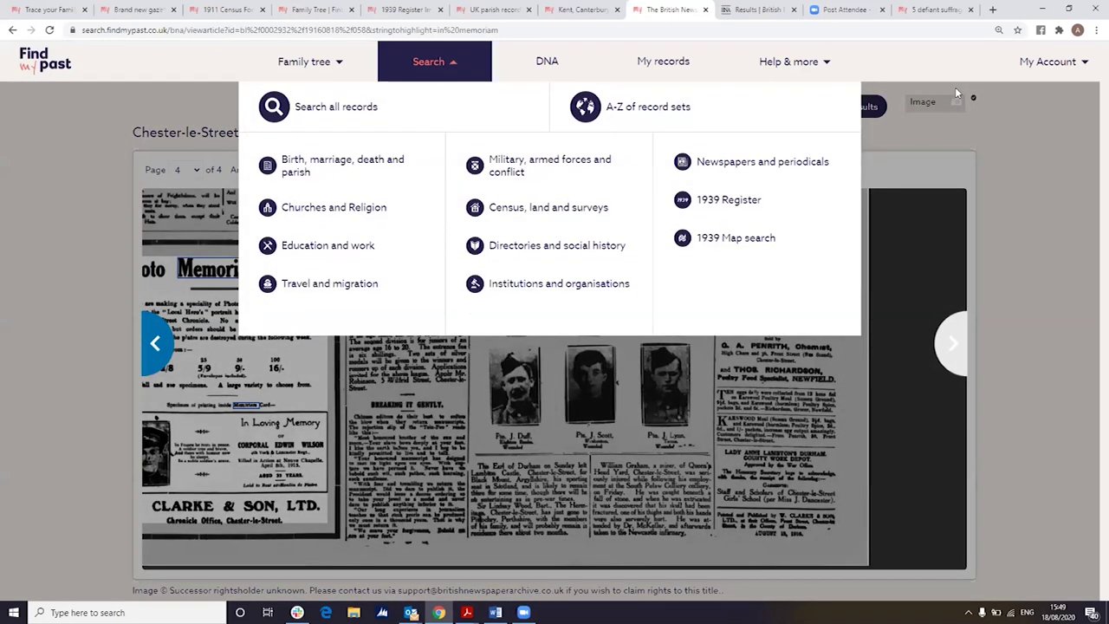